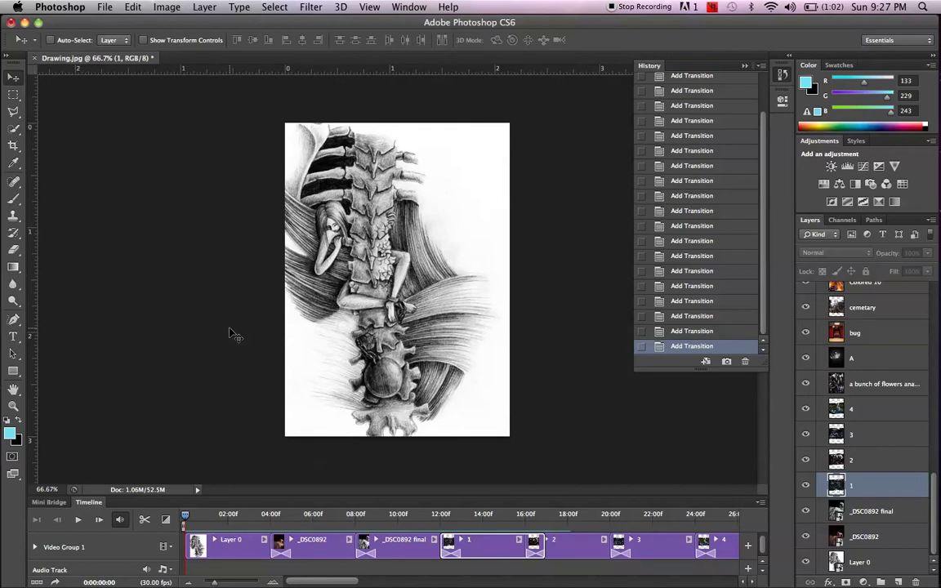
Play the timeline up to clip 1, then stop and scale layer 1 proportionally about its center to about 75.5%.
key("space")
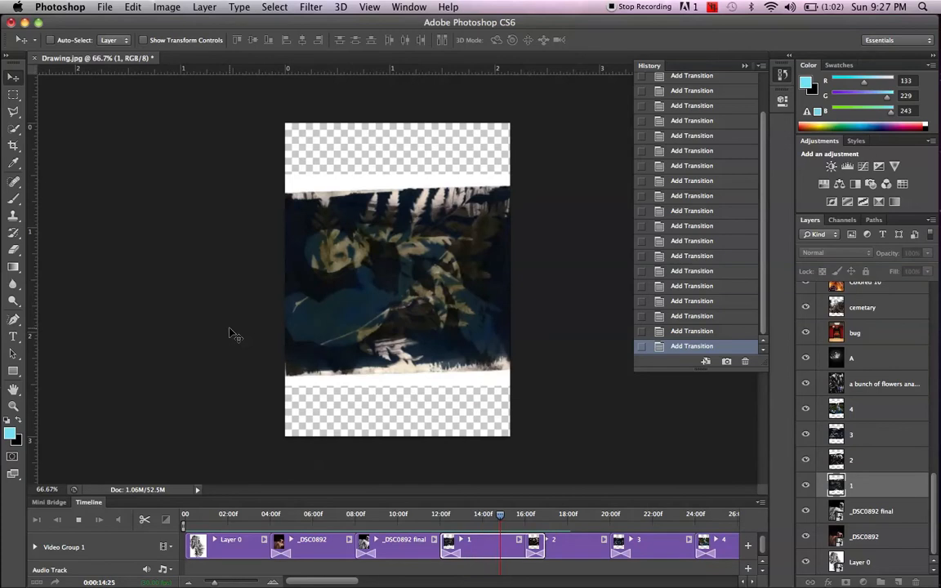
key("space")
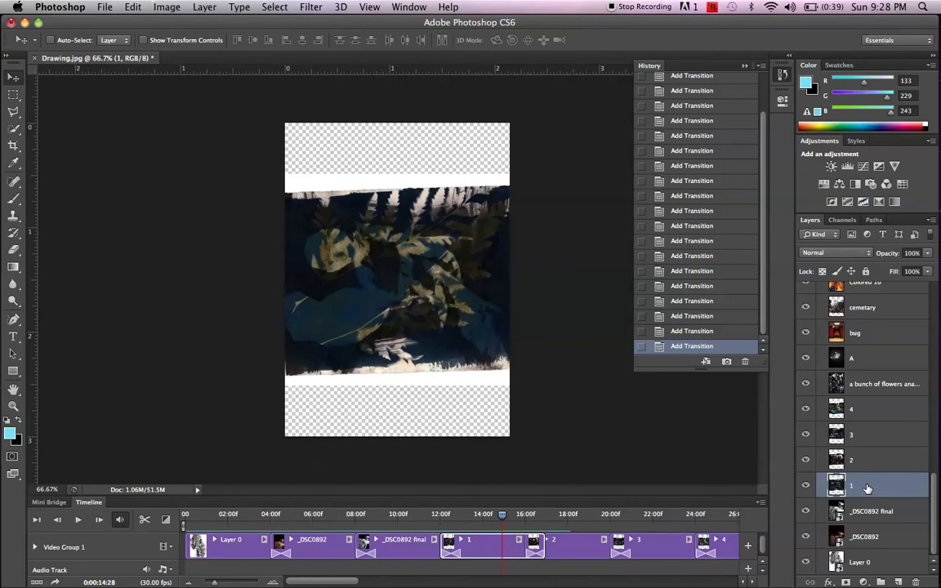
left_click(133, 7)
mouse_move(179, 301)
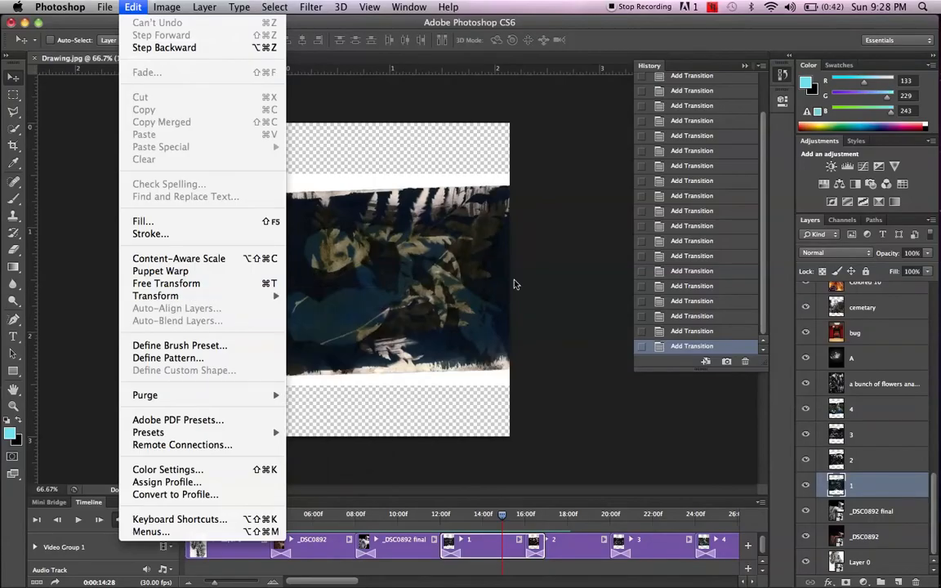
left_click(563, 287)
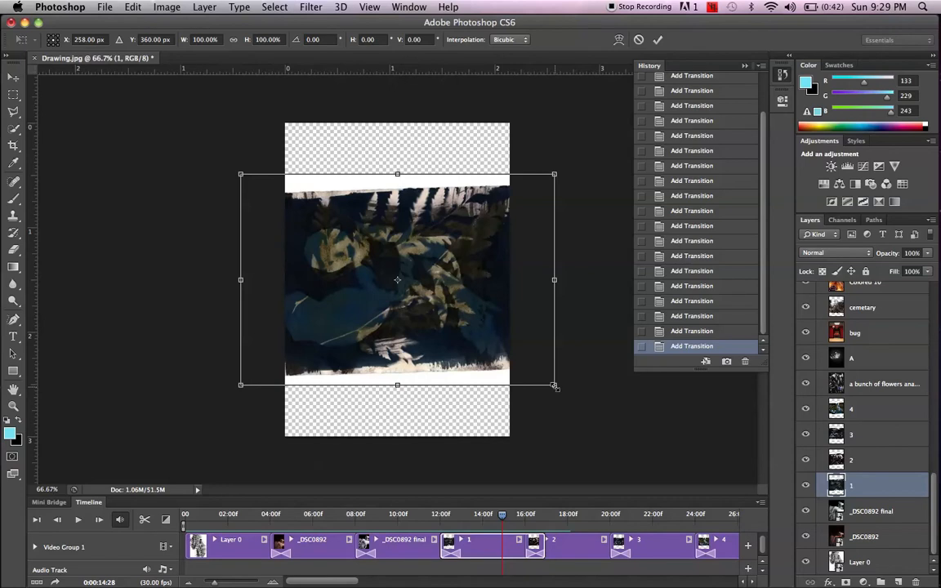
left_click_drag(555, 385, 516, 359)
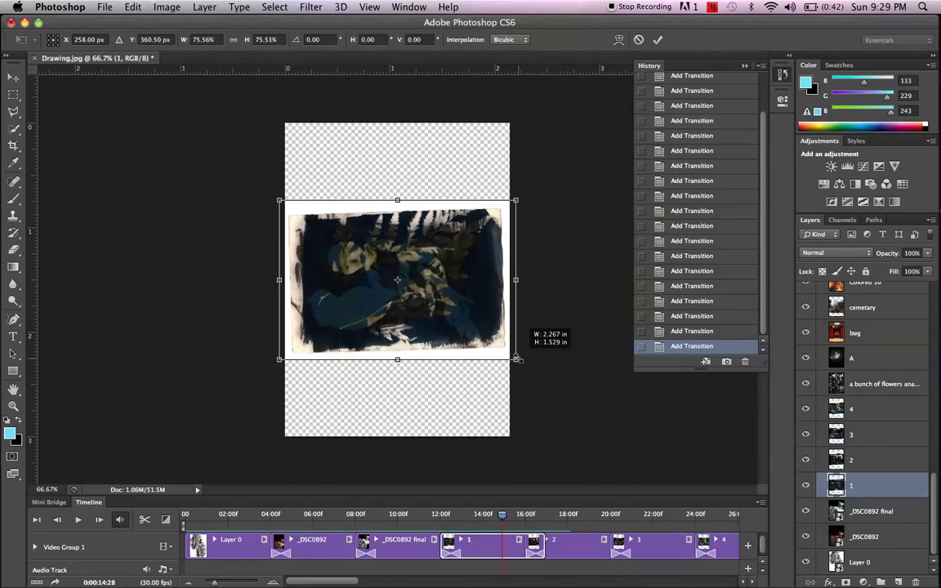
left_click_drag(516, 358, 516, 358)
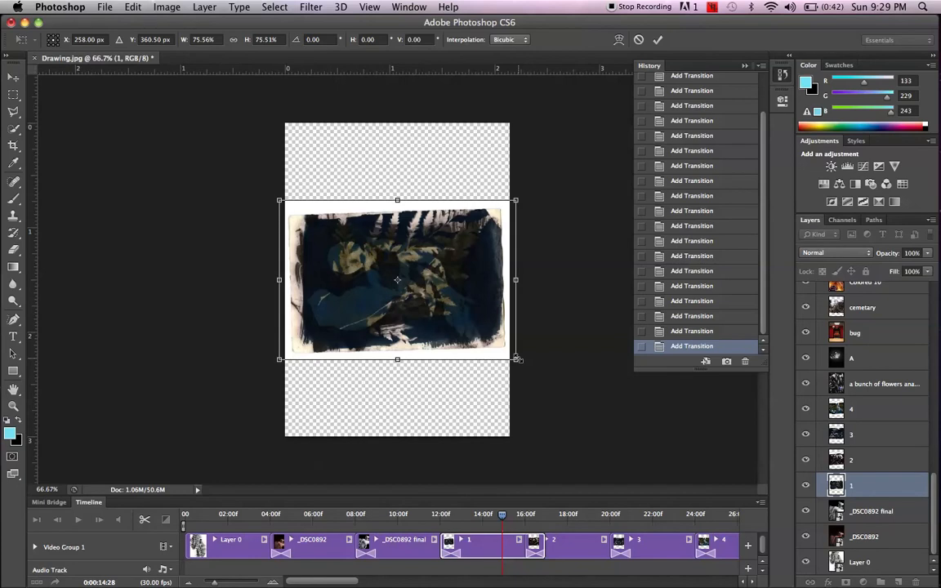
key("Return")
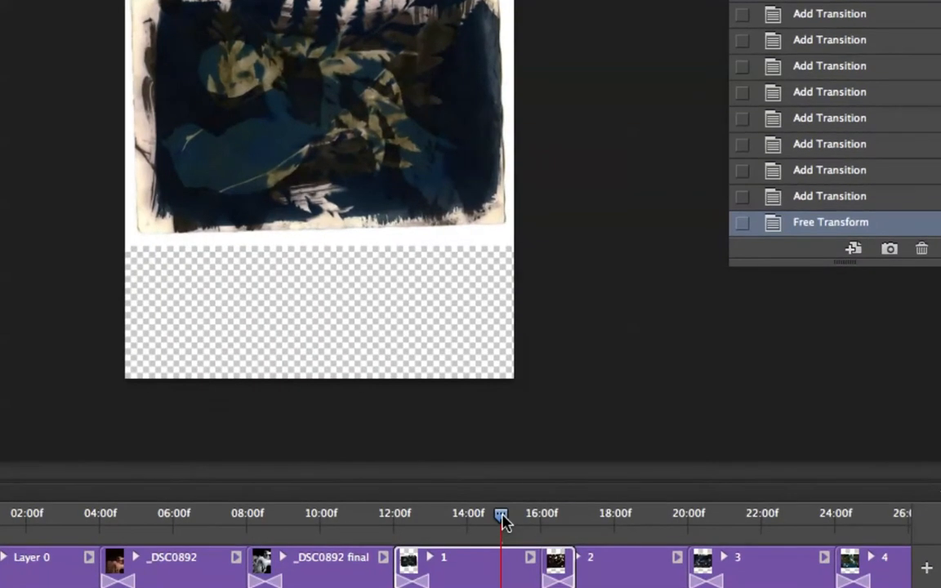
Move the playhead to 18:01 on clip 2 and scale layer 2 proportionally about its center to about 81%.
left_click_drag(502, 521, 615, 519)
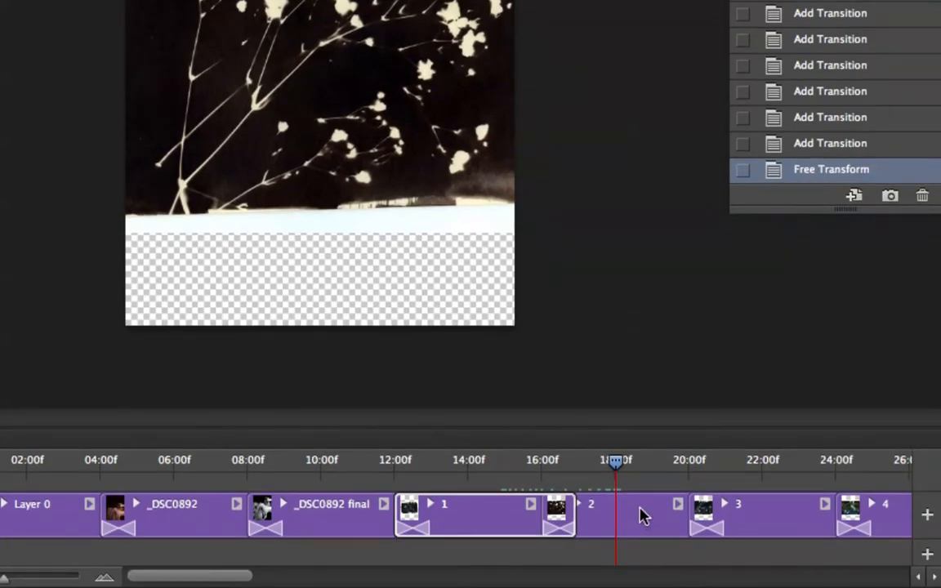
left_click(641, 514)
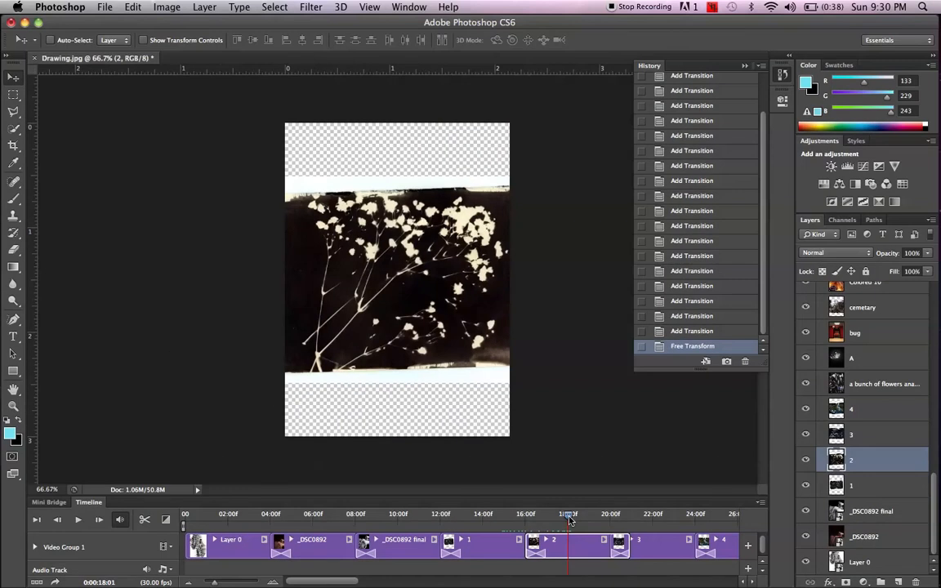
key("super+t")
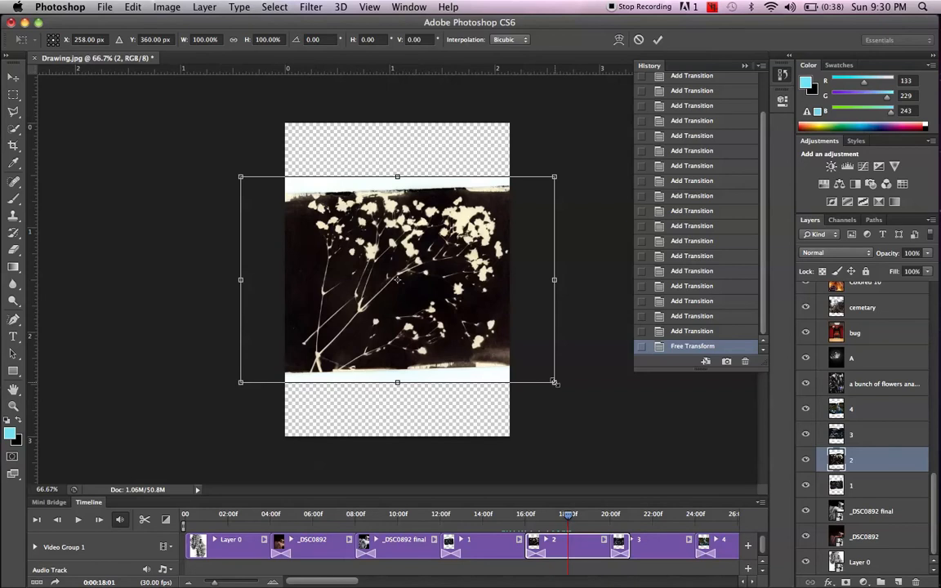
left_click_drag(555, 382, 526, 361)
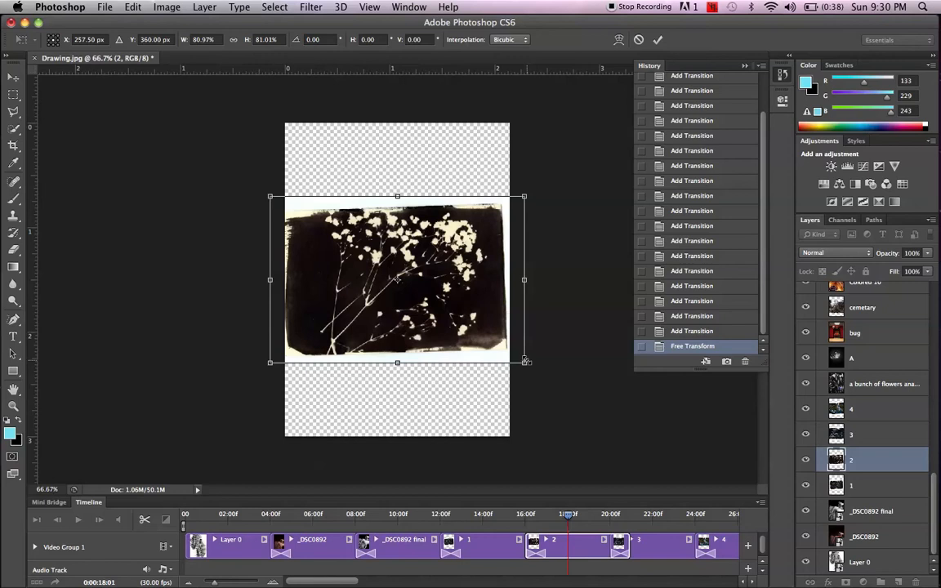
key("Return")
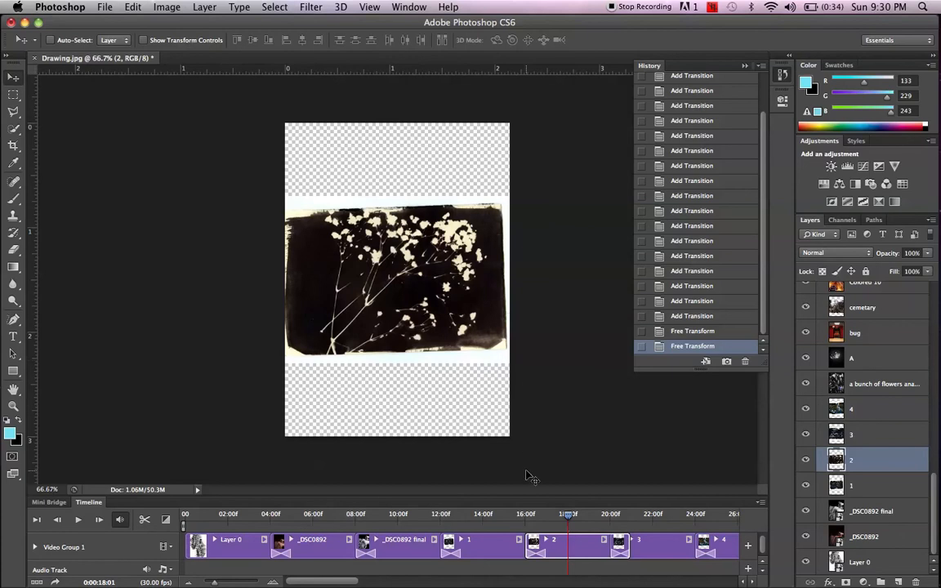
Move the playhead back to clip 1 at 13:08 and collapse Video Group 1 in the layer list.
mouse_move(569, 519)
left_mouse_down()
mouse_move(370, 516)
mouse_move(317, 501)
mouse_move(485, 519)
mouse_move(466, 490)
left_mouse_up()
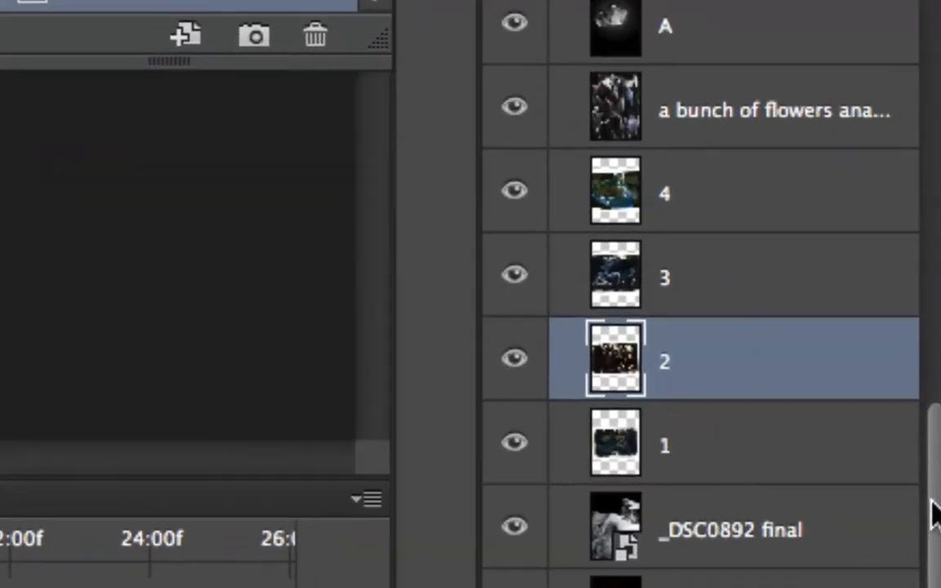
mouse_move(938, 500)
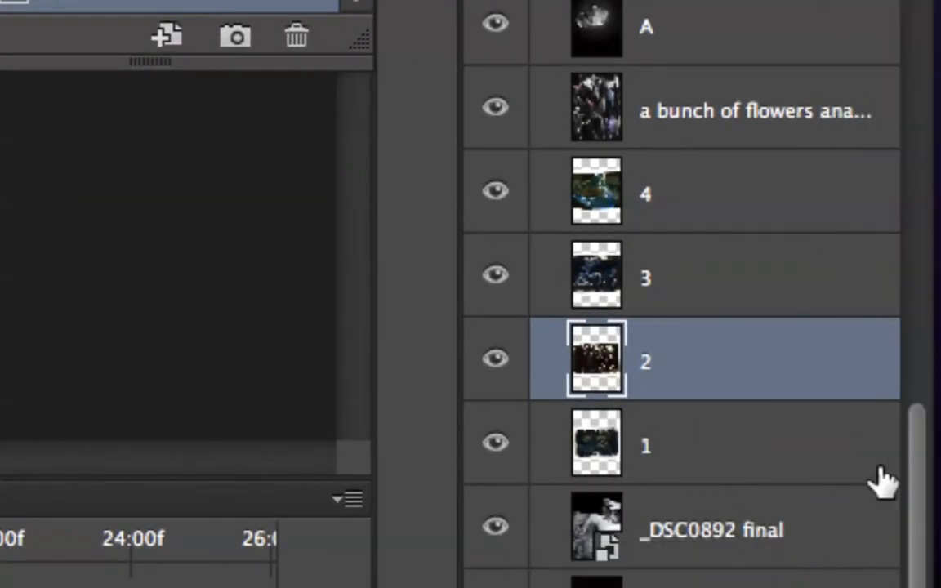
left_click_drag(918, 491, 931, 7)
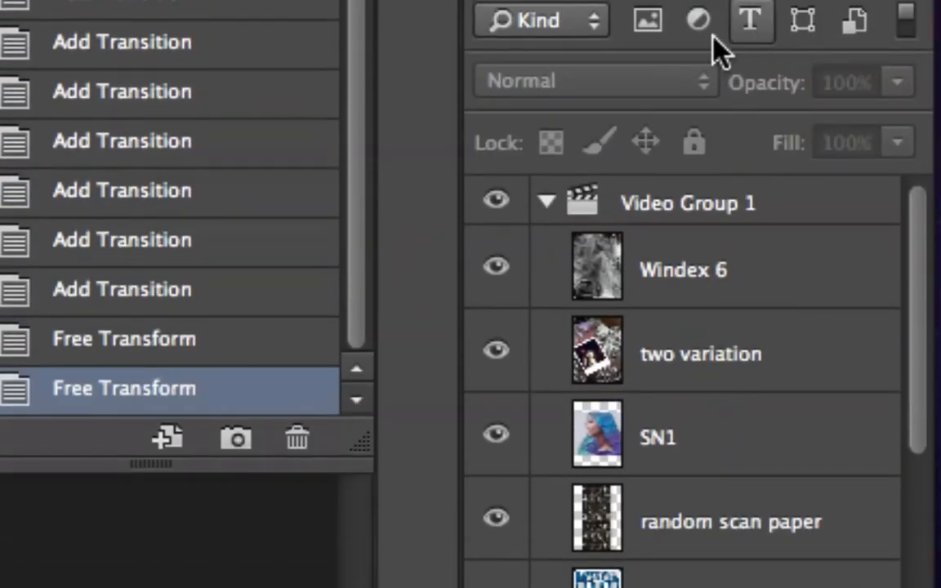
left_click(548, 202)
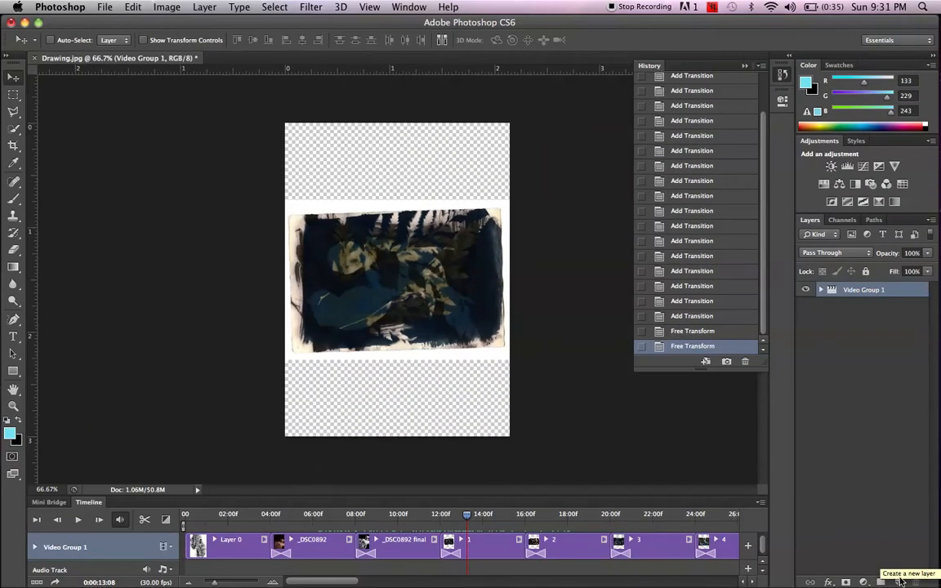
left_click(899, 581)
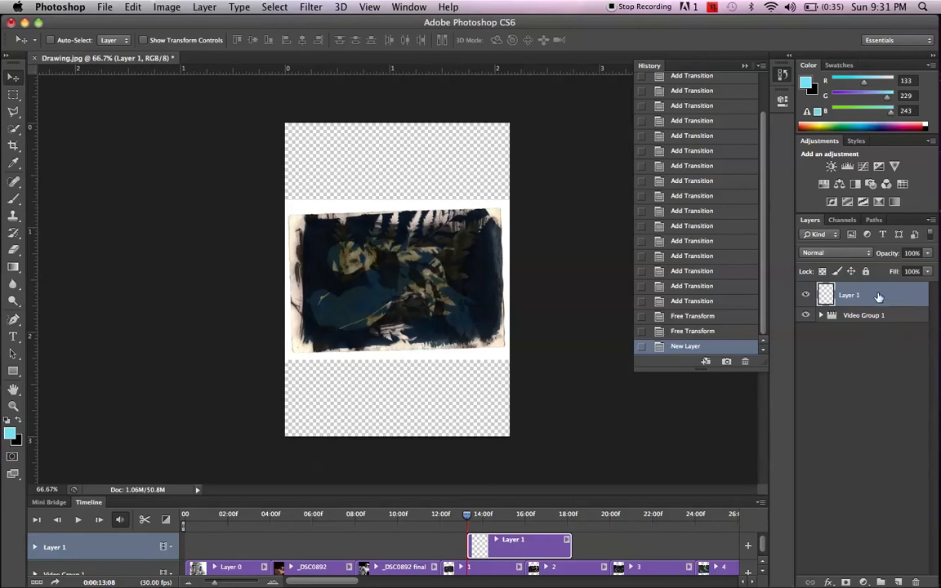
left_click_drag(878, 295, 877, 325)
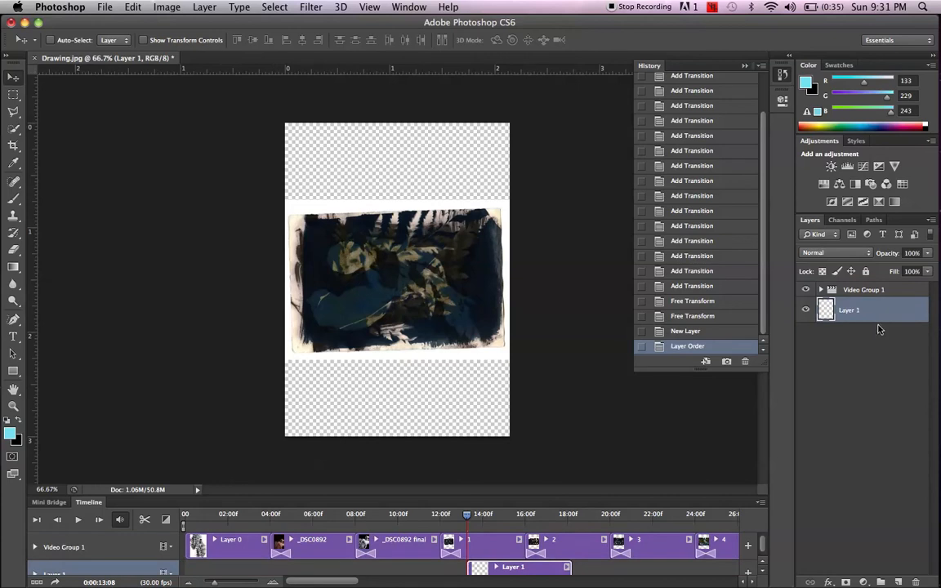
key("super+z")
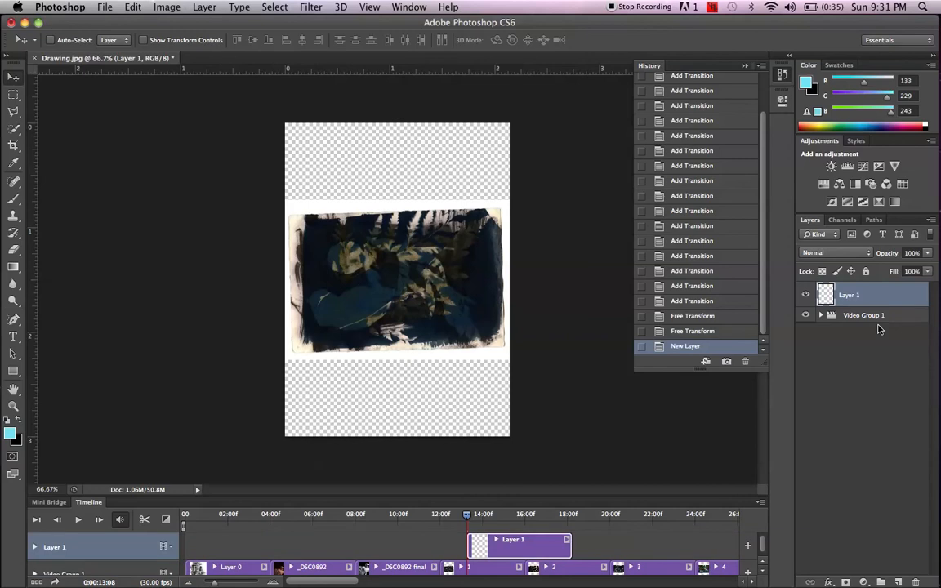
key("super+z")
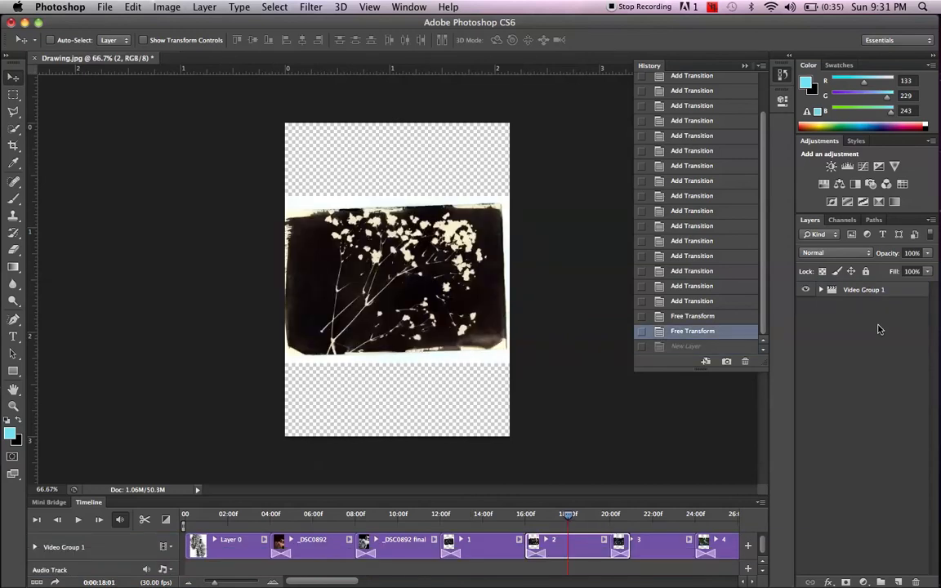
Create a new blank layer directly beneath Video Group 1 and reset the foreground and background colors to default black and white.
left_click(880, 296)
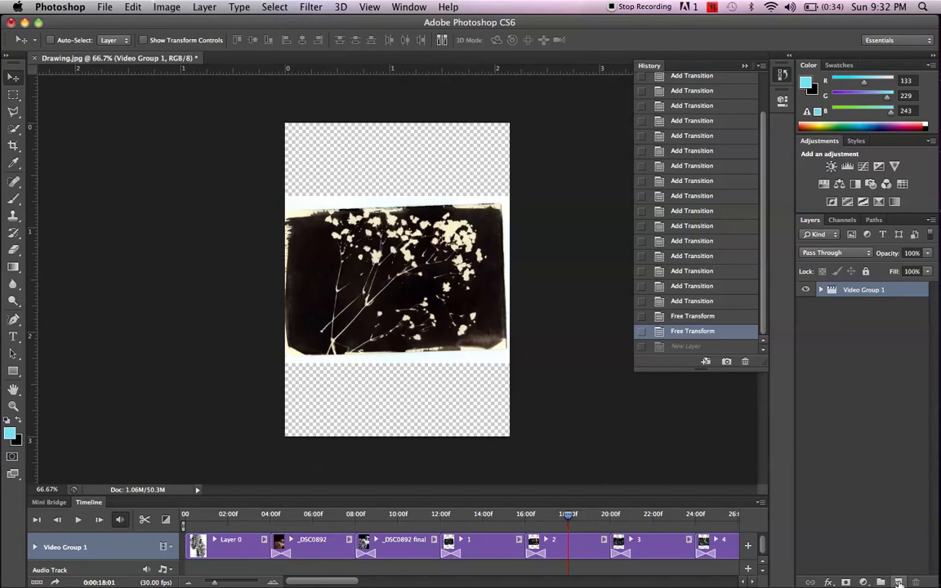
left_click(897, 581)
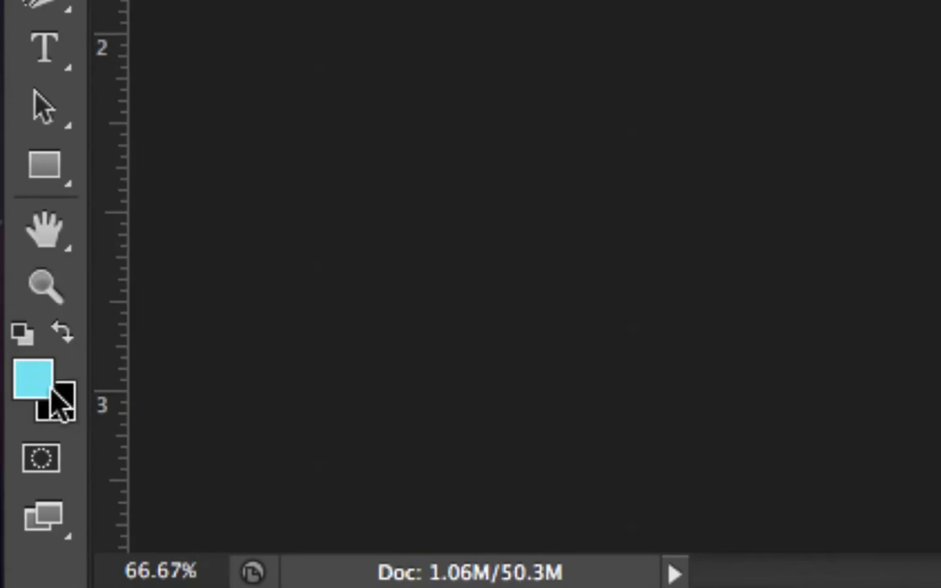
left_click(25, 343)
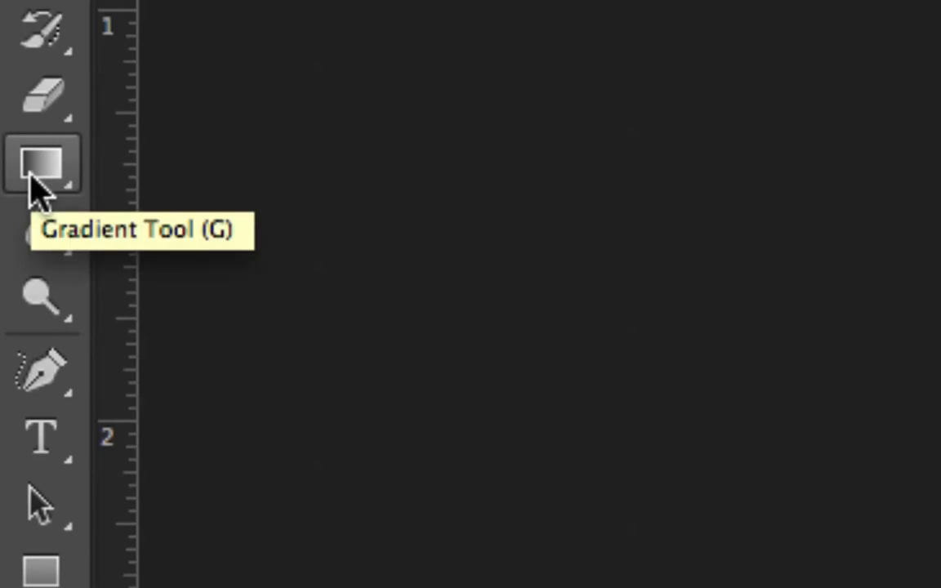
Fill the blank layer beneath Video Group 1 with black, trying the Paint Bucket, undoing it and filling again.
left_click(38, 190)
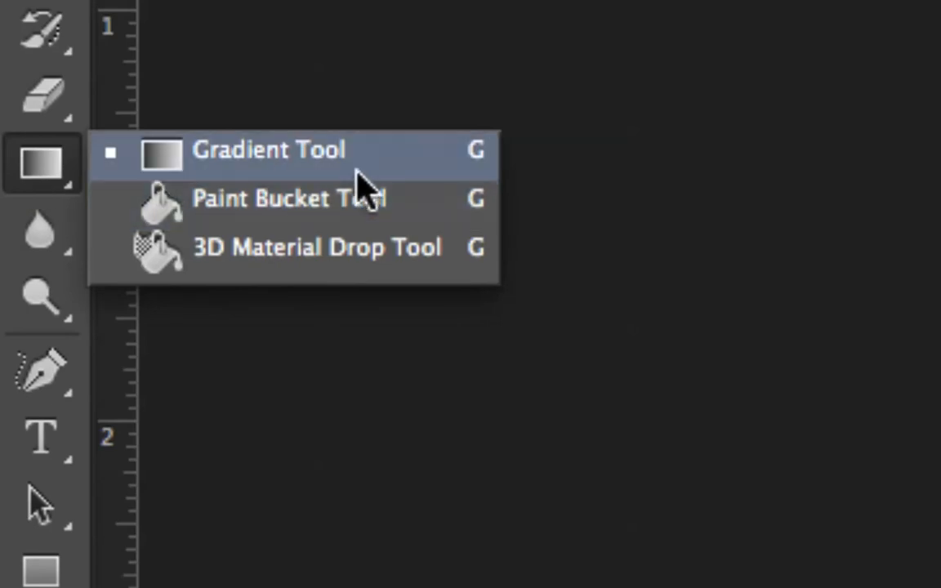
left_click(437, 227)
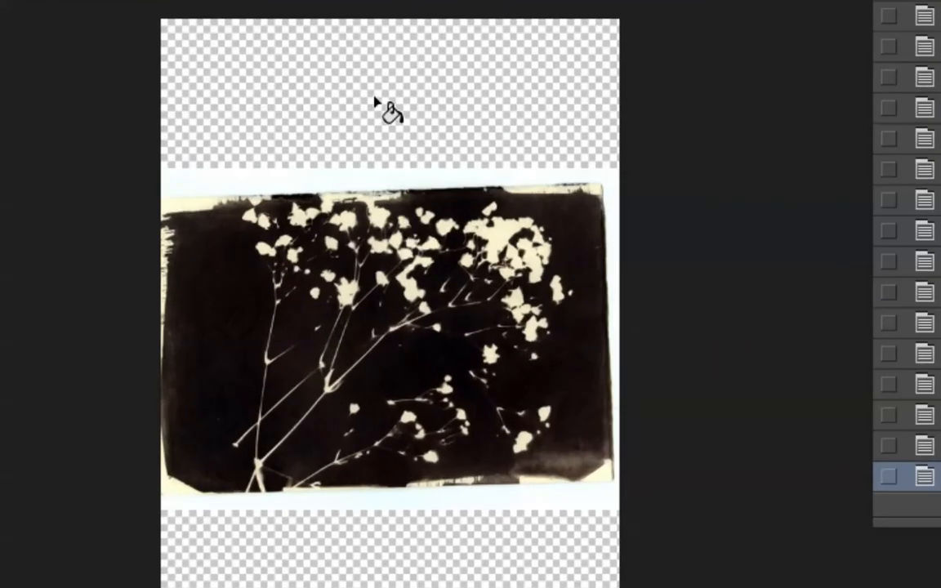
left_click(382, 127)
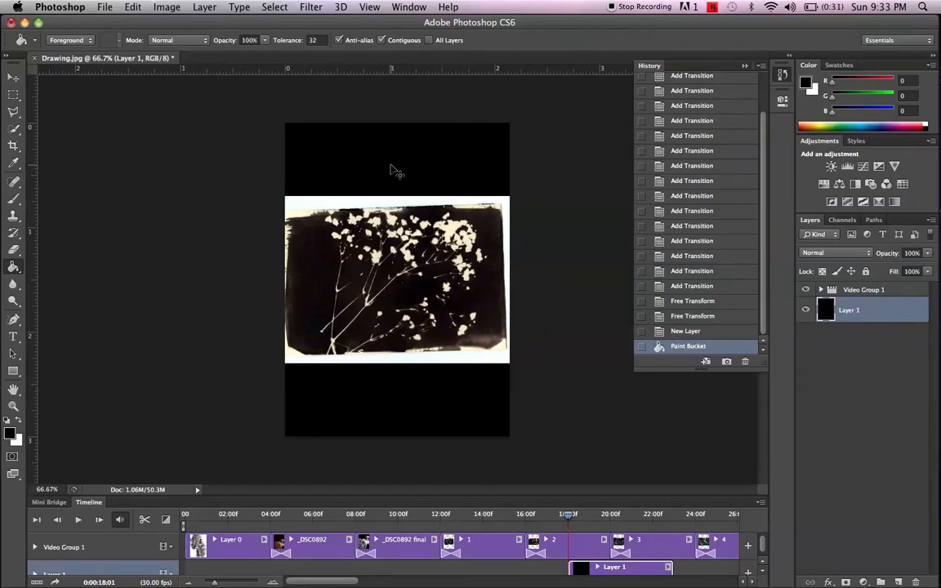
key("super+z")
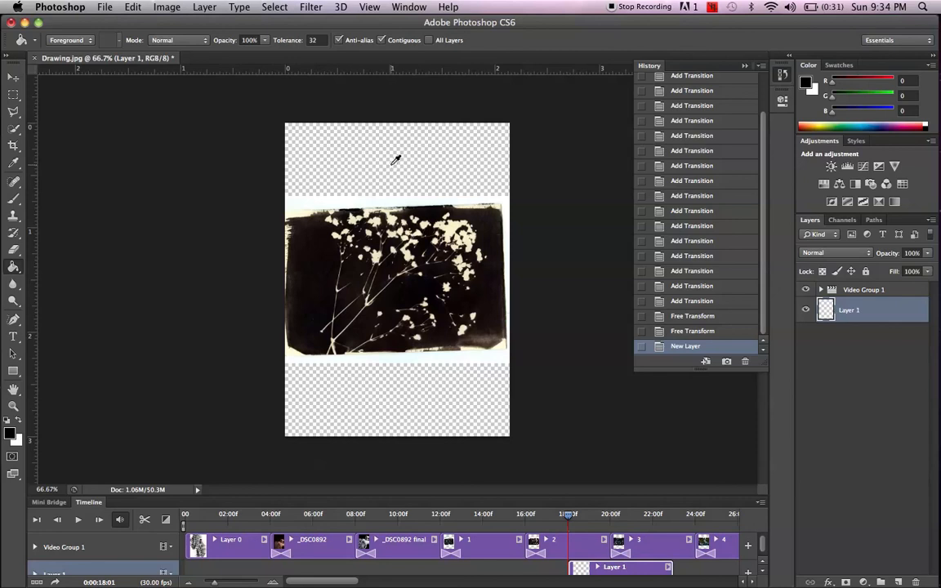
left_click(396, 168)
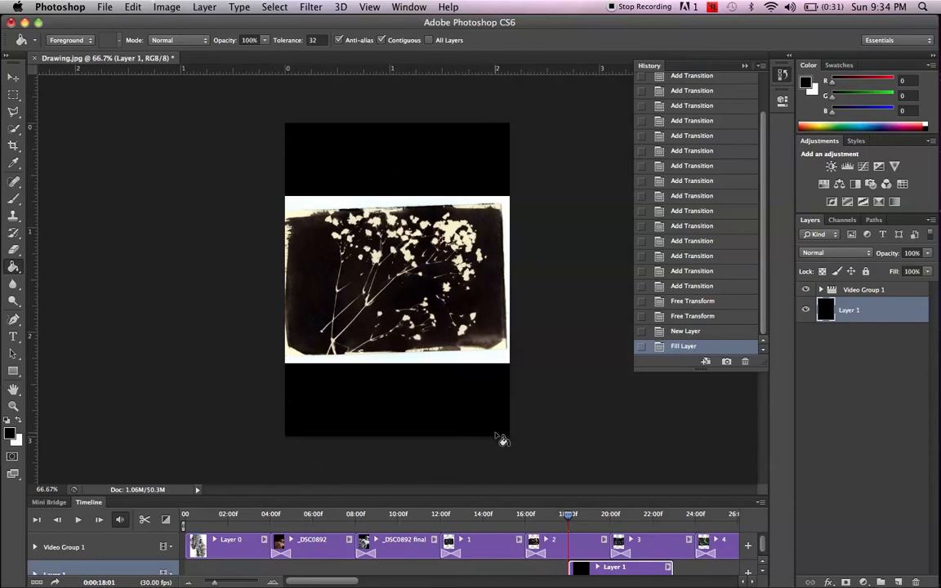
Move the black Layer 1 clip to the start of the timeline and extend it to the end of the Windex 6 clip.
left_click_drag(481, 496, 482, 400)
left_click_drag(613, 489, 207, 481)
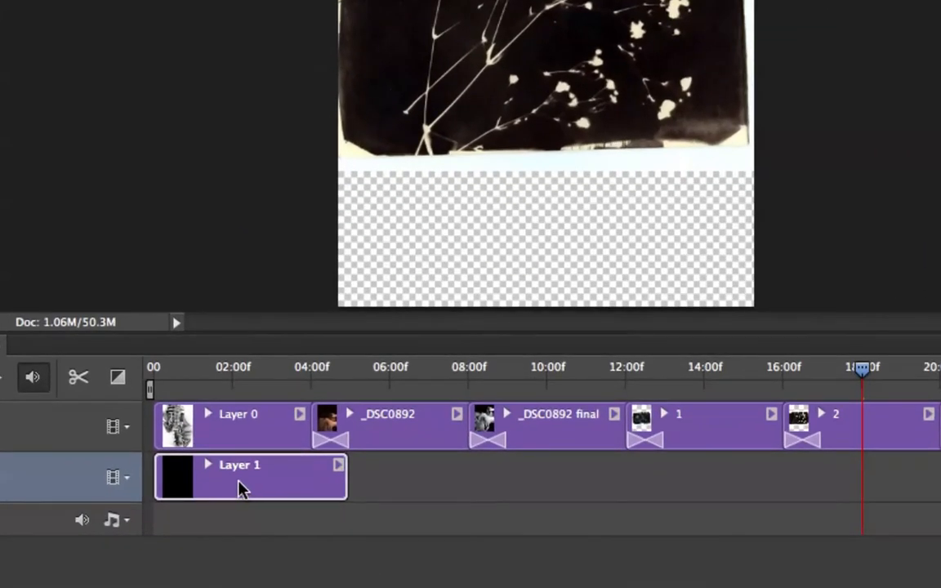
mouse_move(244, 477)
left_mouse_down()
mouse_move(332, 490)
mouse_move(231, 487)
left_mouse_up()
left_click_drag(346, 485, 409, 474)
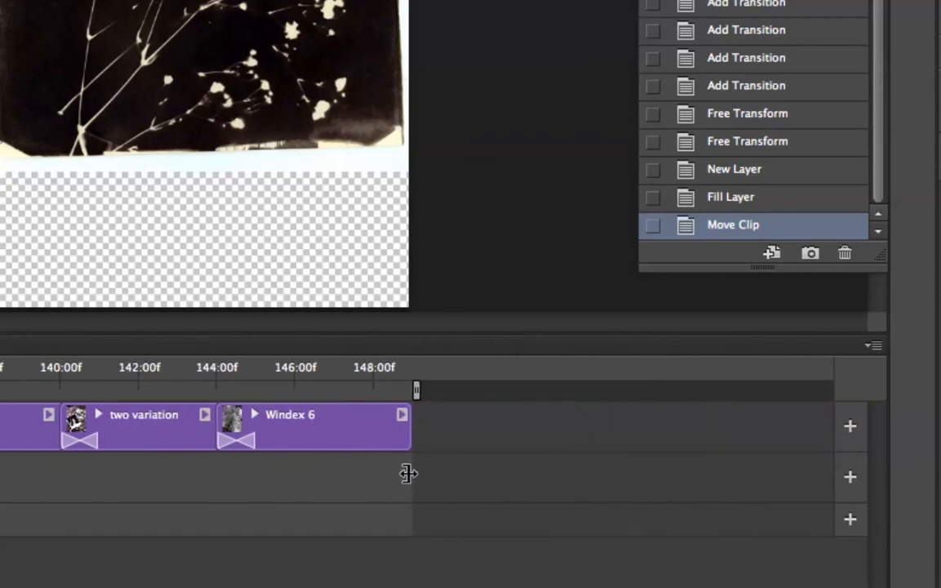